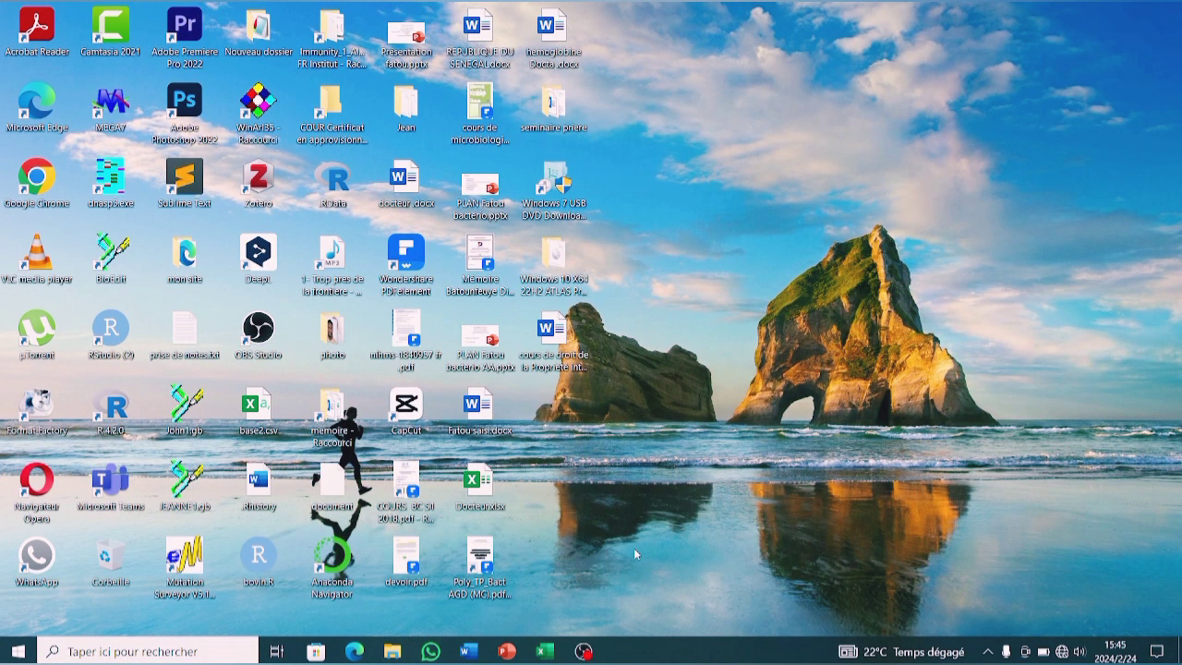
Bring the Classeur2 workbook window up maximized from the Excel taskbar icon.
mouse_move(546, 654)
left_click(631, 574)
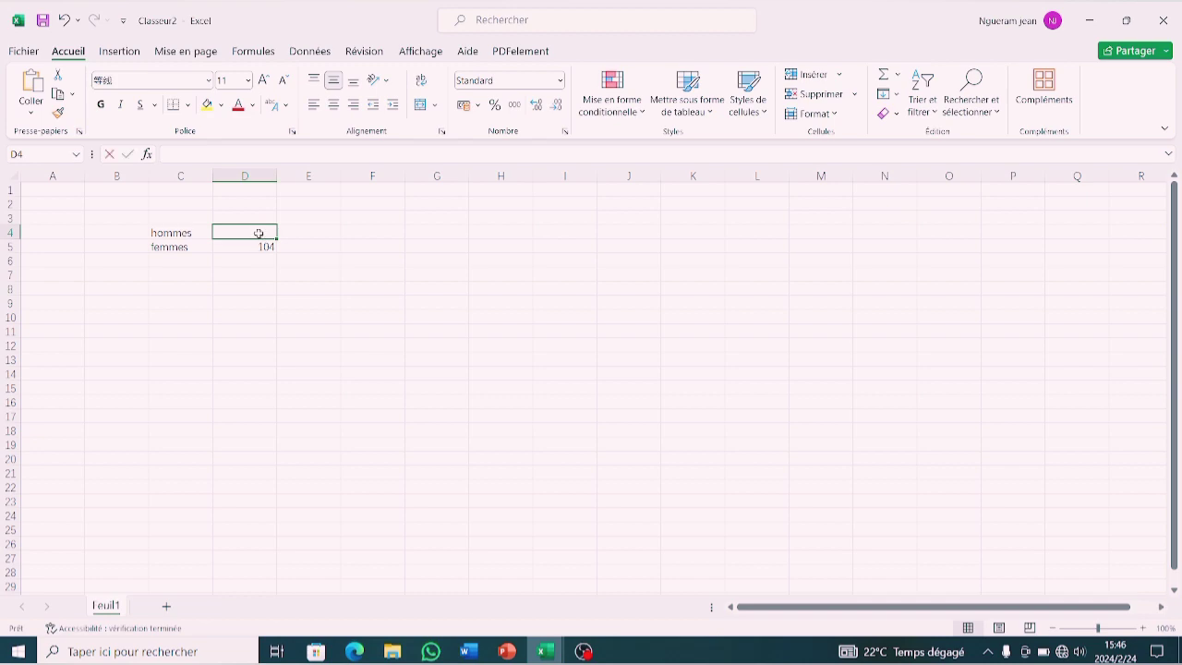
Enter 160 in D4 for hommes and add headers population in C3 and nombre in D3.
type("160")
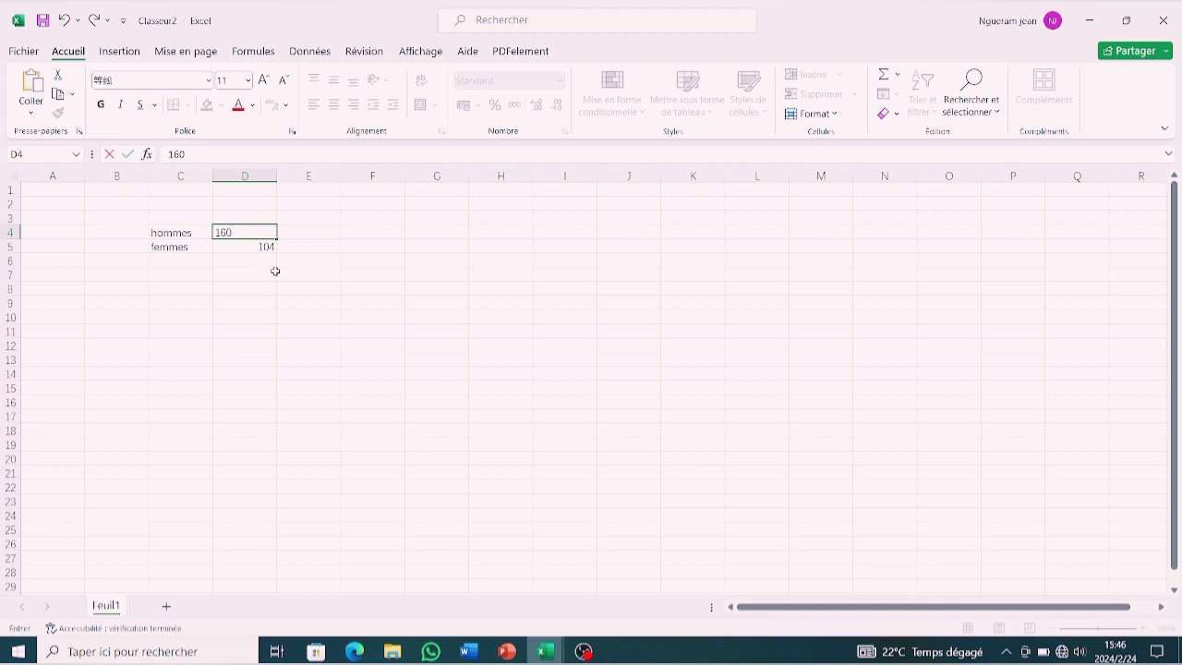
left_click(163, 220)
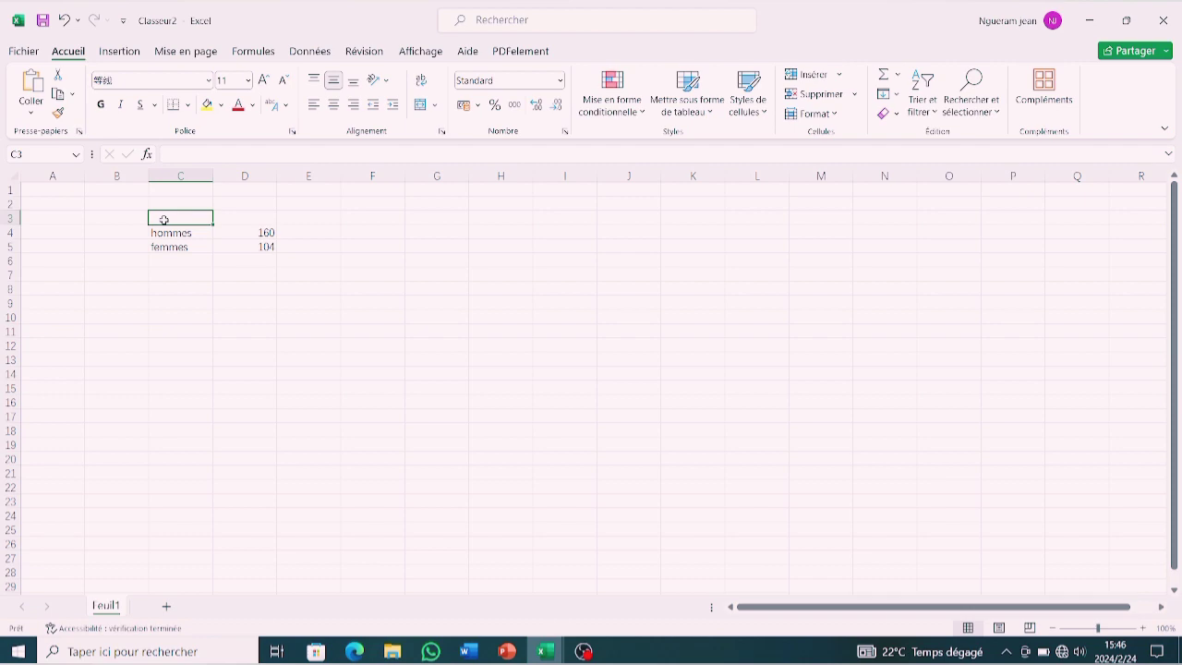
type("personnes")
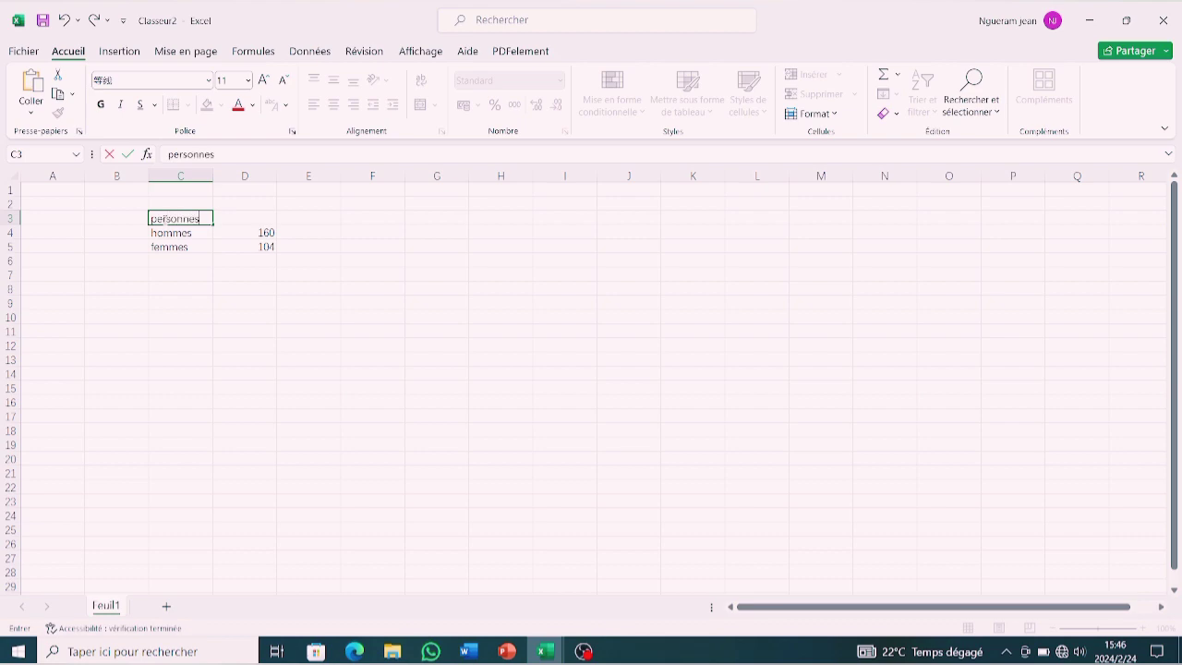
key("BackSpace")
key("BackSpace")
key("BackSpace")
key("BackSpace")
key("BackSpace")
key("Tab")
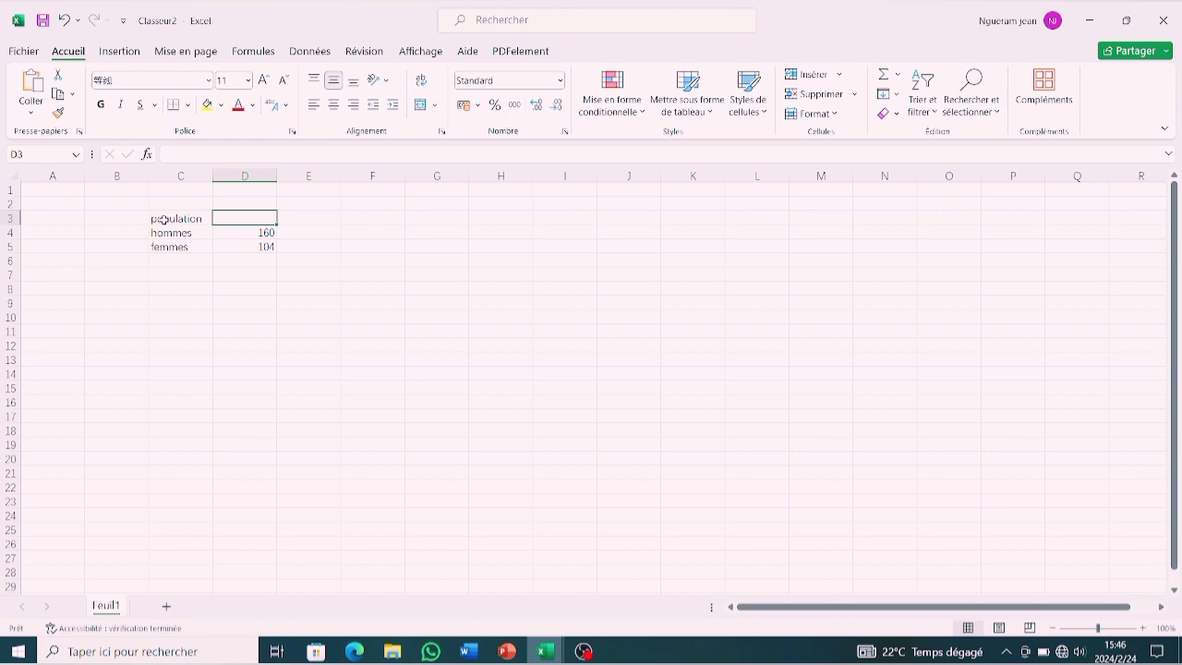
type("nombre")
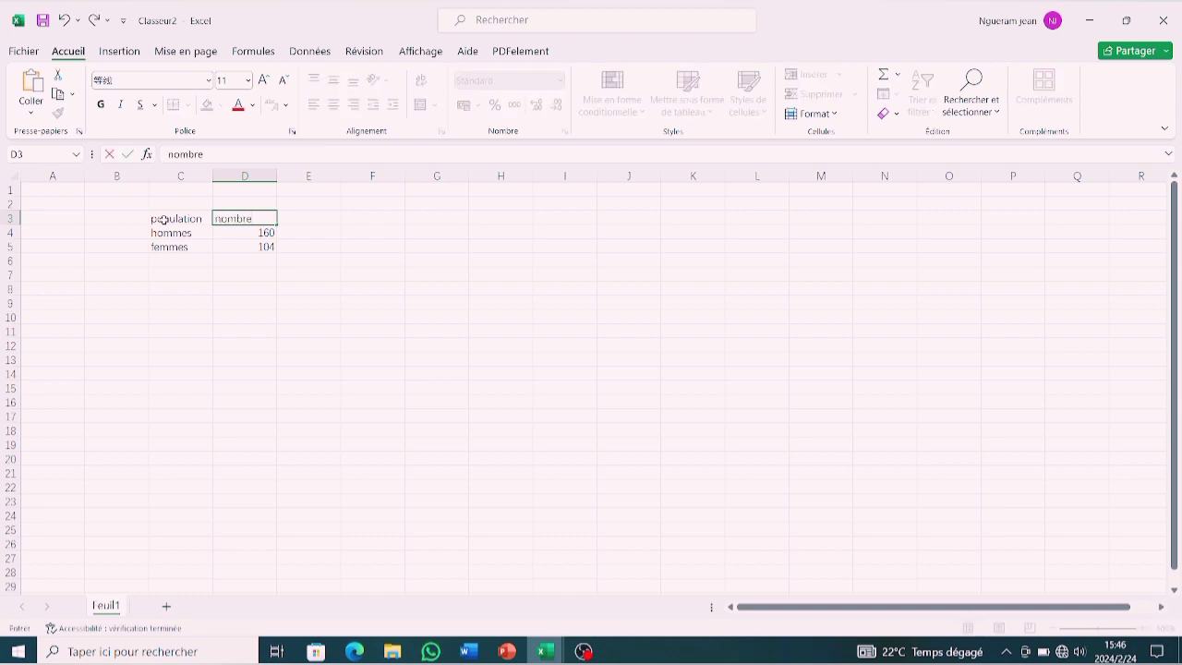
left_click(226, 261)
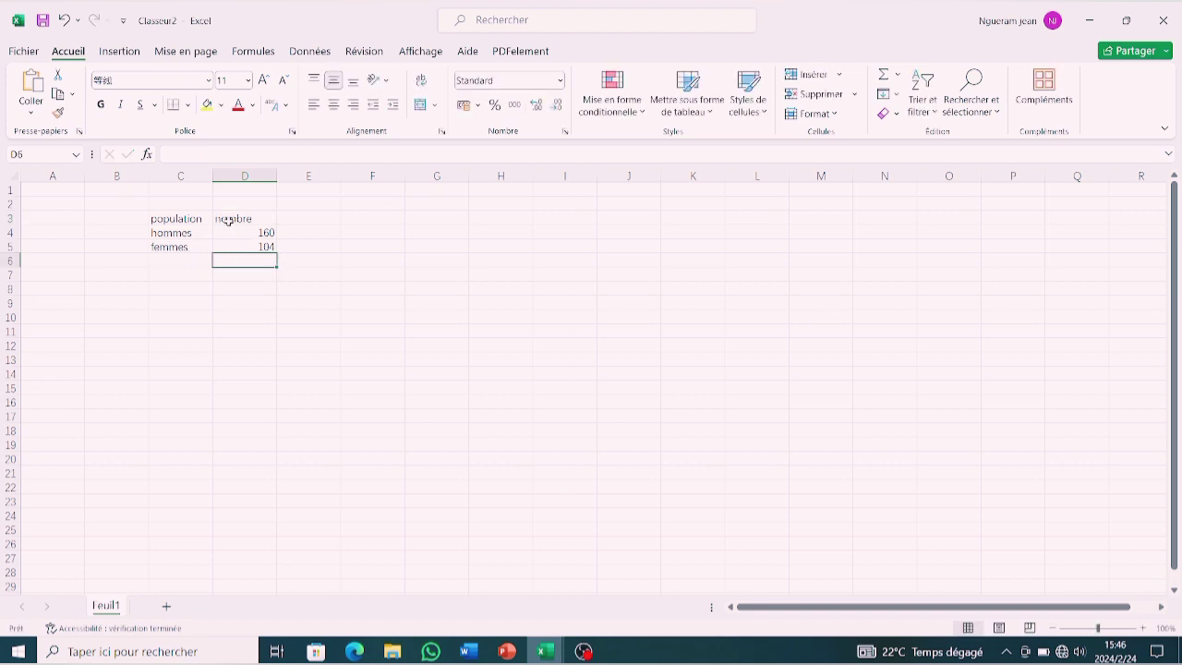
left_click(261, 218)
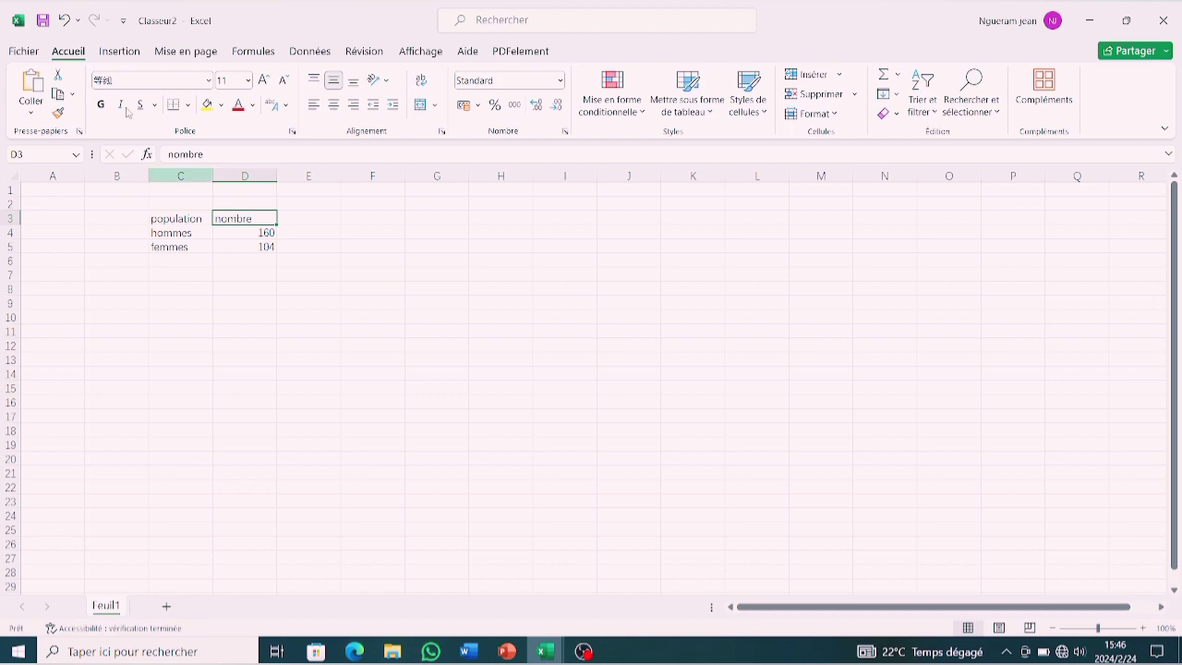
Convert range $C$3:$D$5 into table Tableau1, keeping row 3 as headers.
left_click(122, 52)
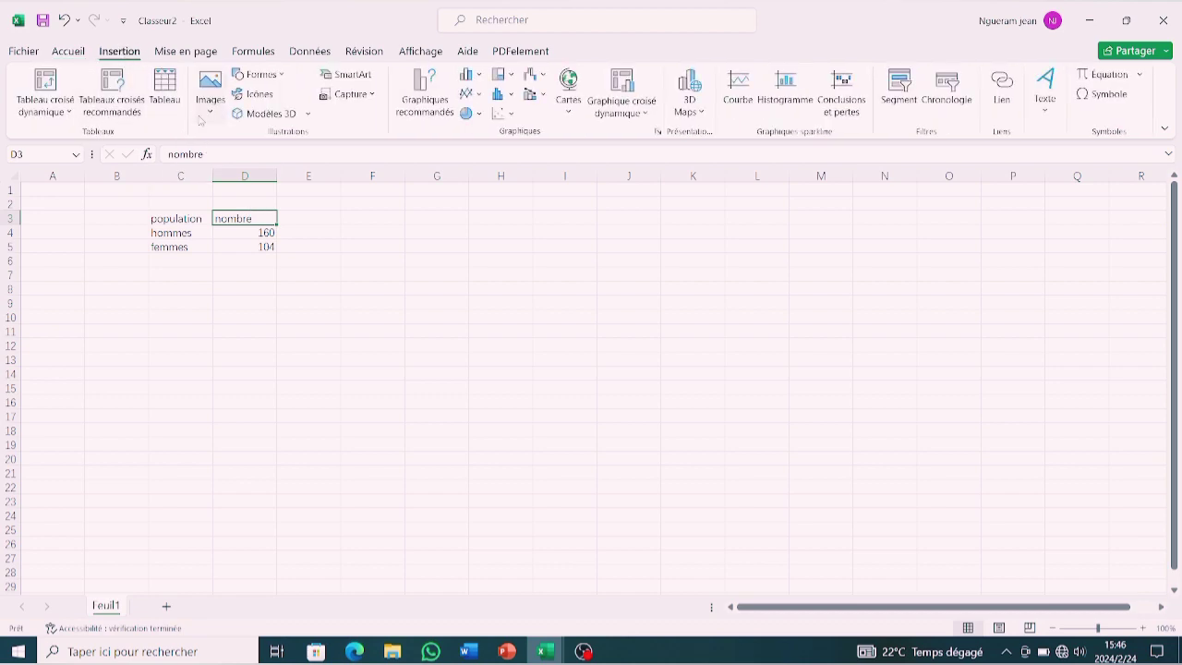
left_click(165, 100)
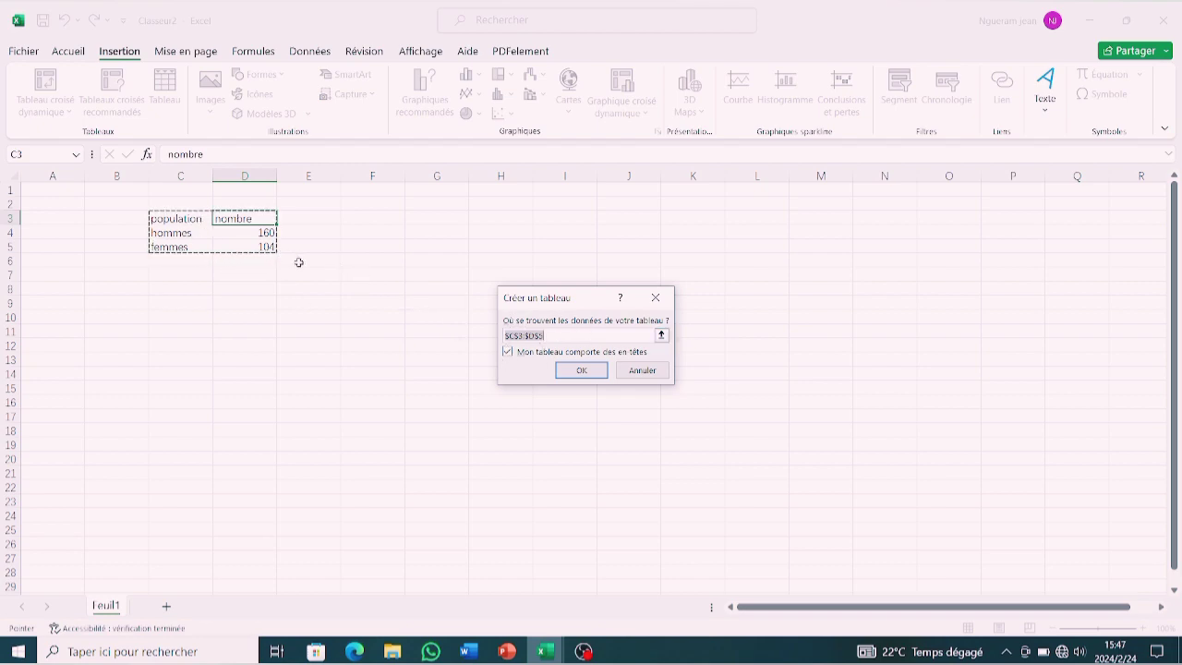
left_click(507, 352)
left_click(507, 352)
left_click(581, 371)
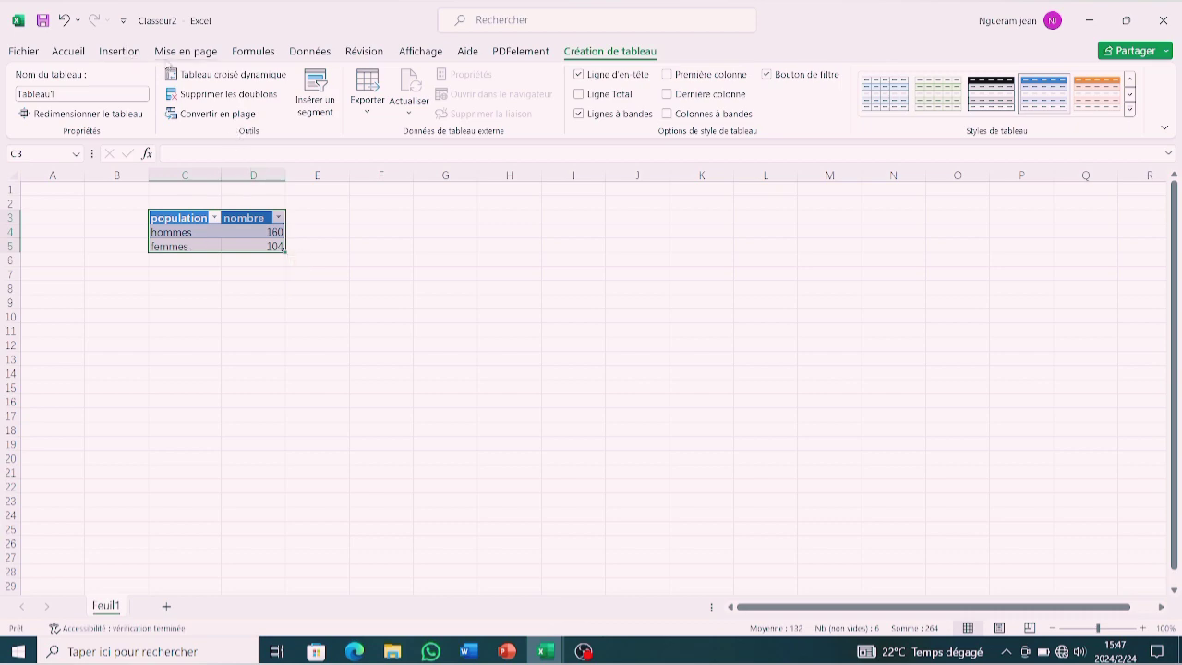
left_click(190, 57)
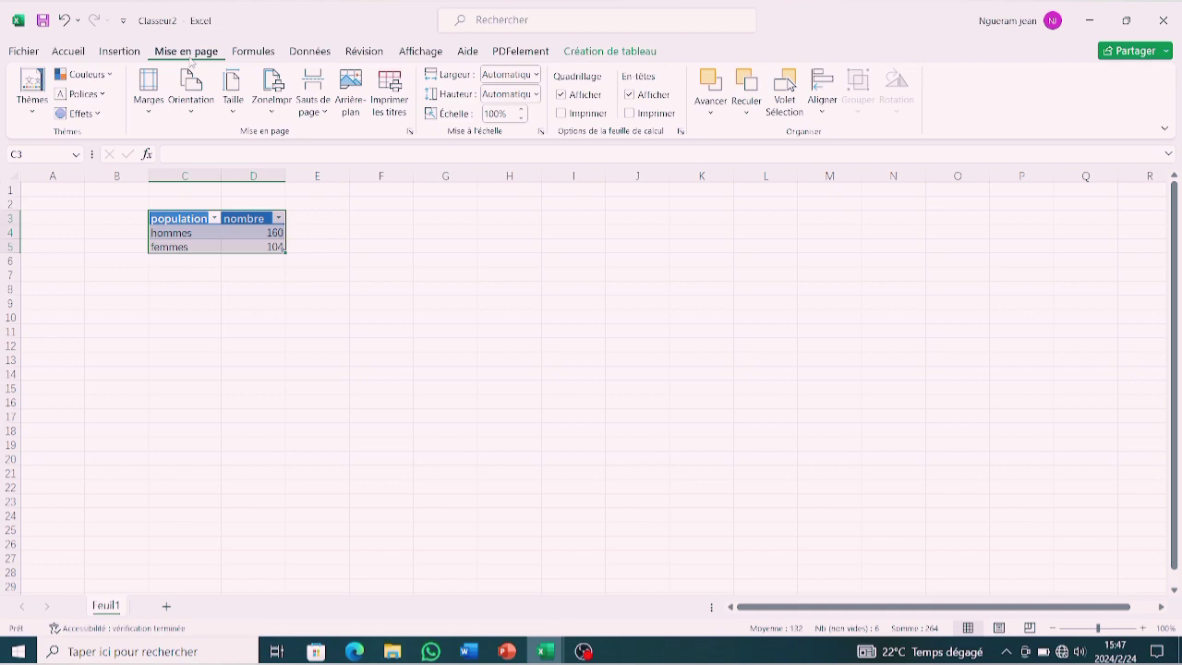
Insert a Secteurs 3D pie chart of the hommes and femmes counts.
left_click(122, 53)
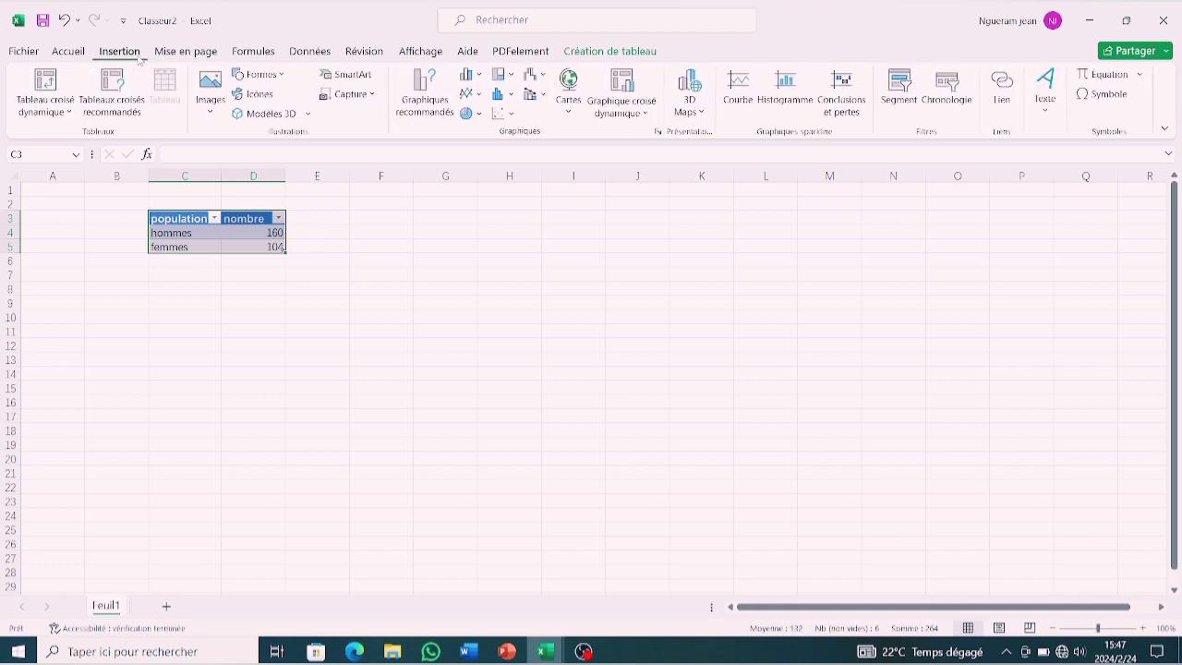
left_click(479, 79)
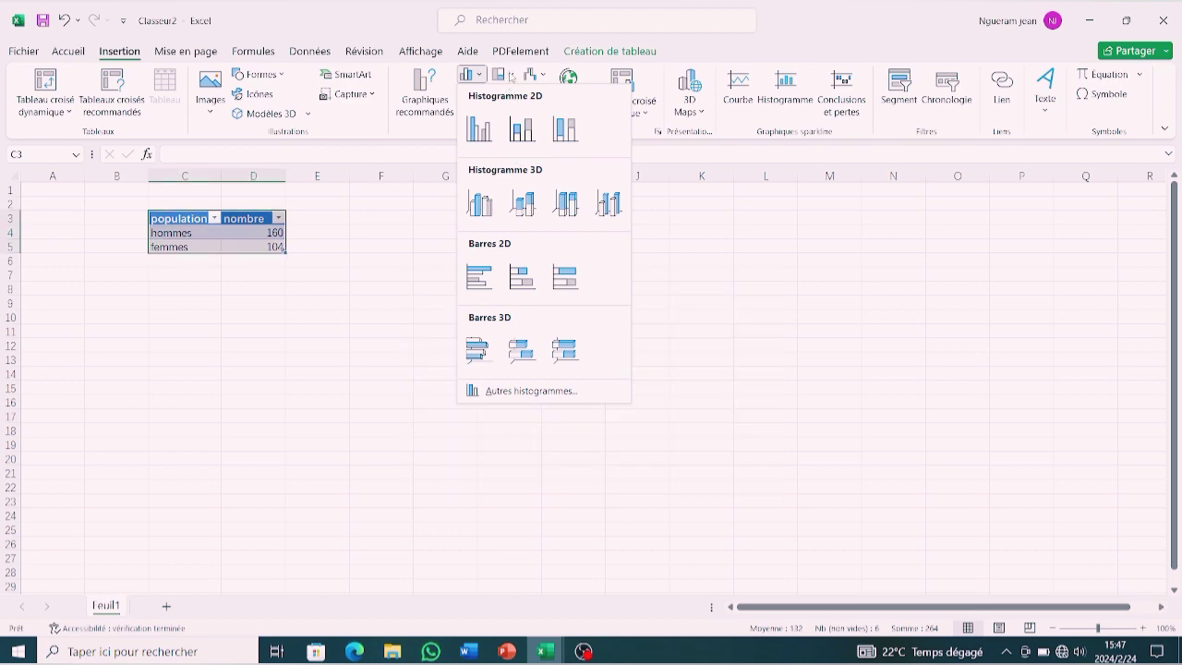
left_click(471, 74)
left_click(481, 115)
left_click(481, 116)
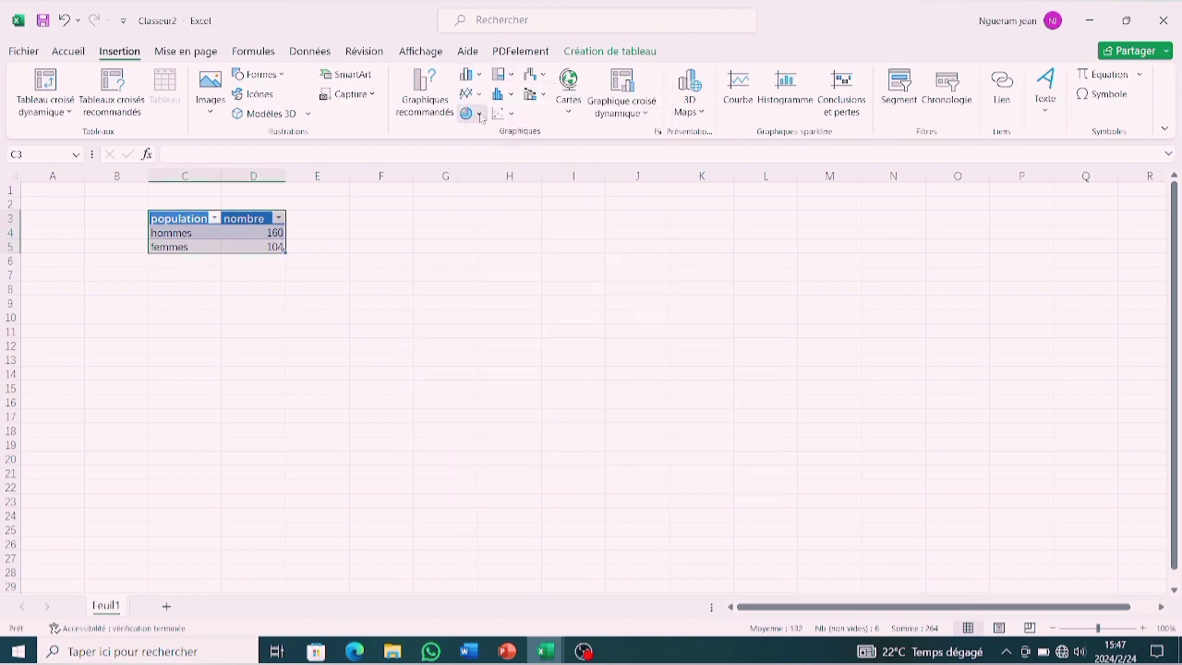
left_click(480, 114)
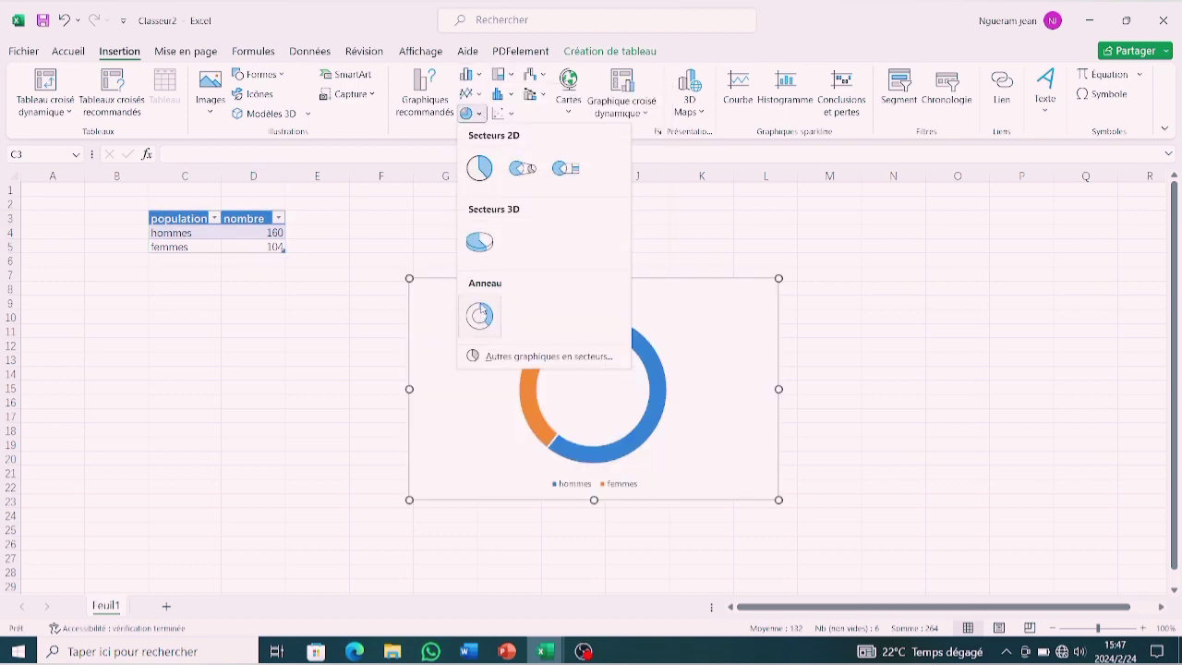
left_click(477, 255)
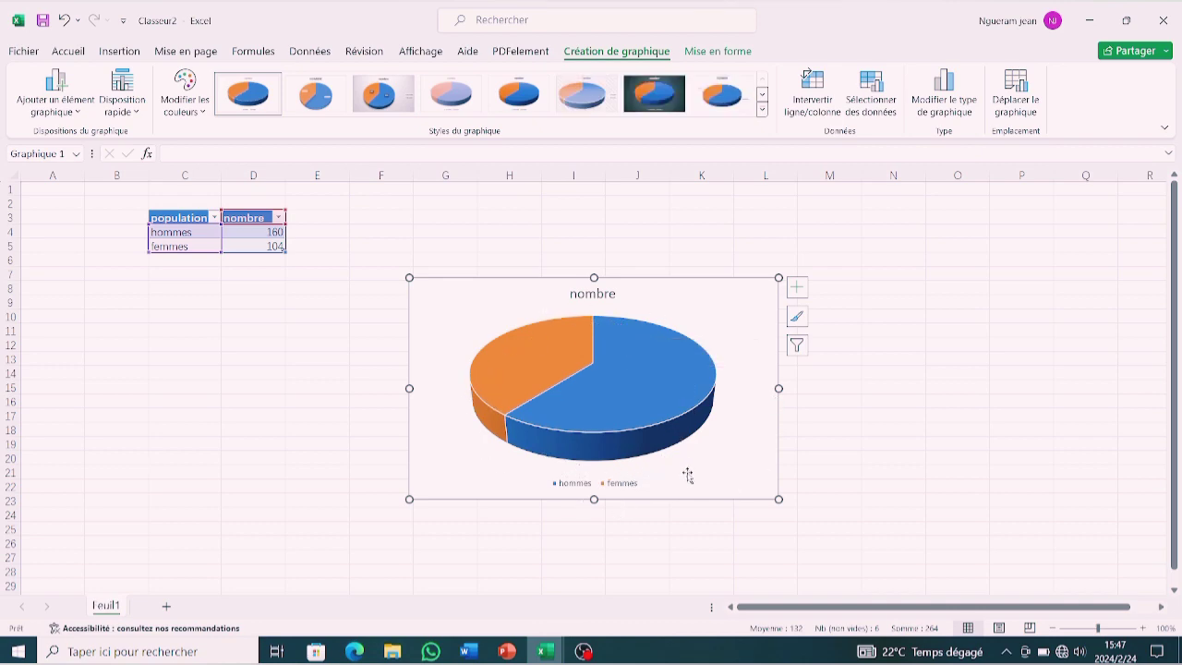
Apply the chart style that labels slices with percentages, 61% and 39%.
left_click(800, 317)
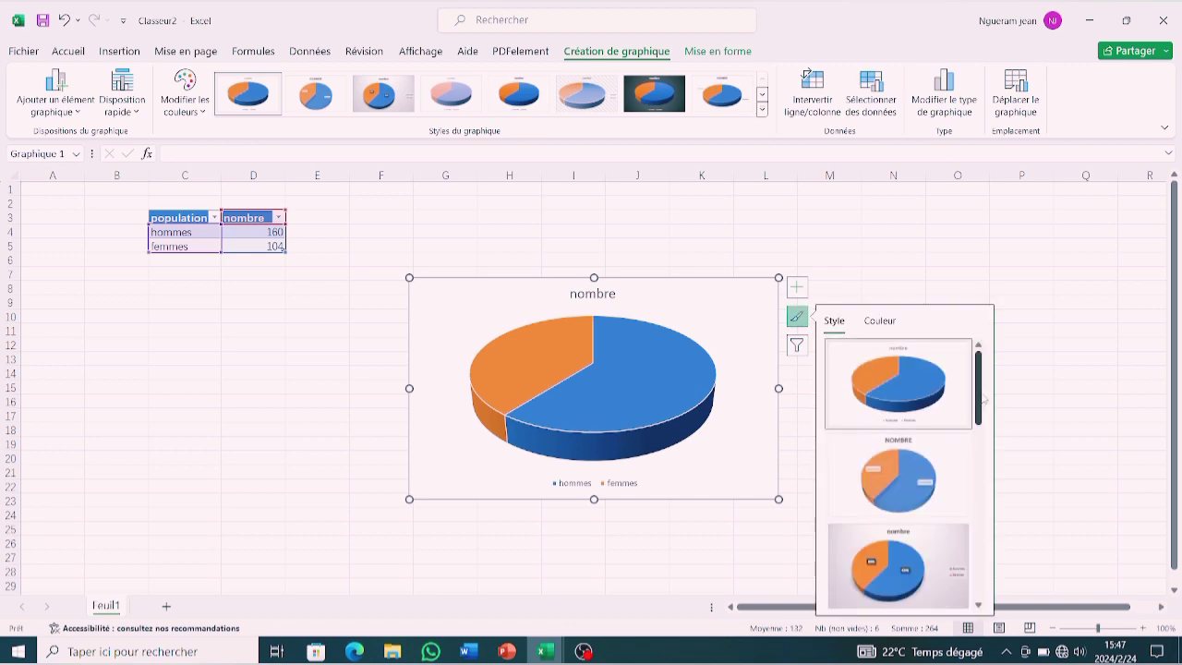
left_click_drag(979, 388, 987, 577)
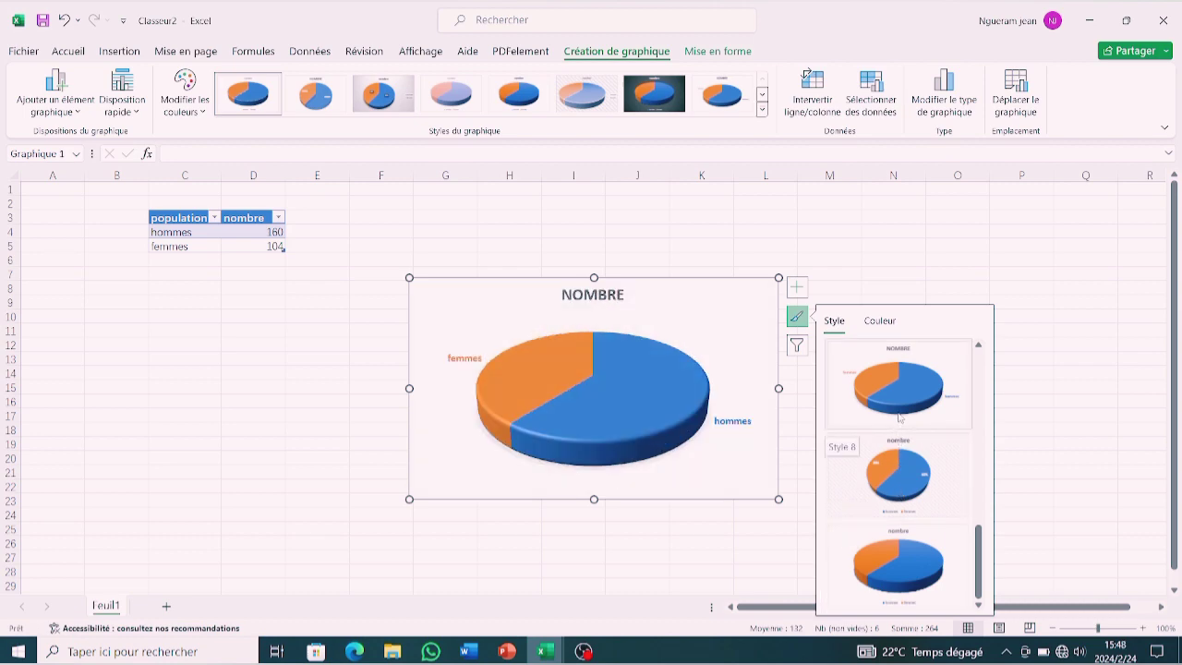
left_click(904, 471)
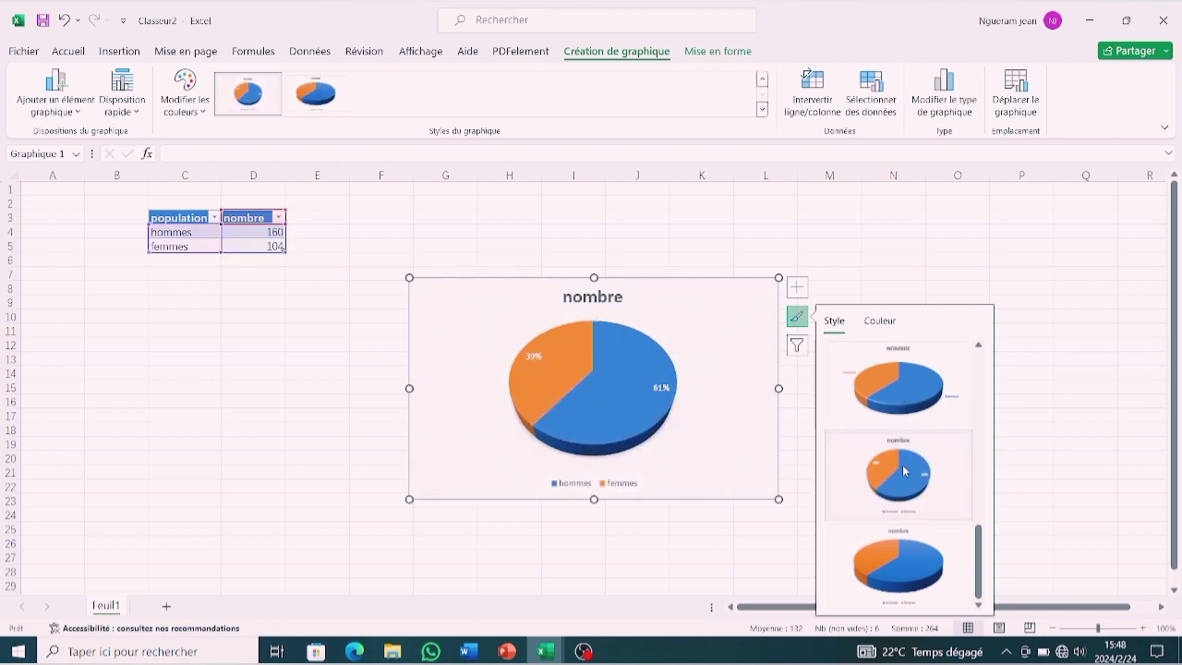
left_click(792, 301)
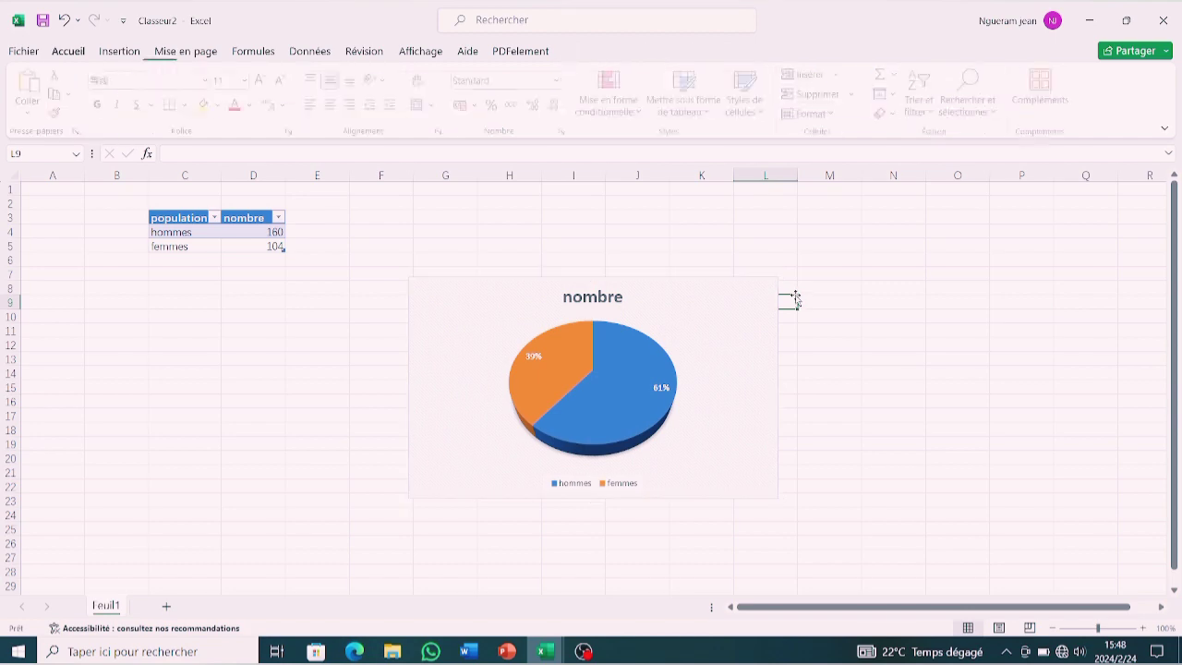
left_click(739, 372)
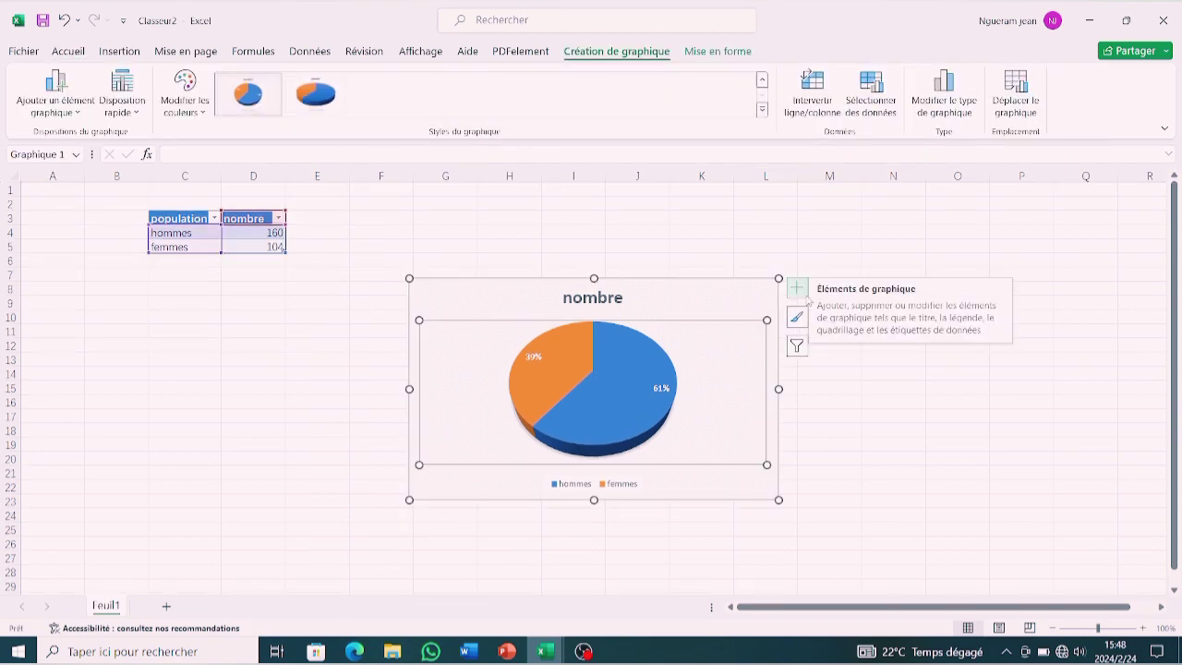
Show the legend and count labels 160 and 104, and remove the nombre chart title.
left_click(806, 297)
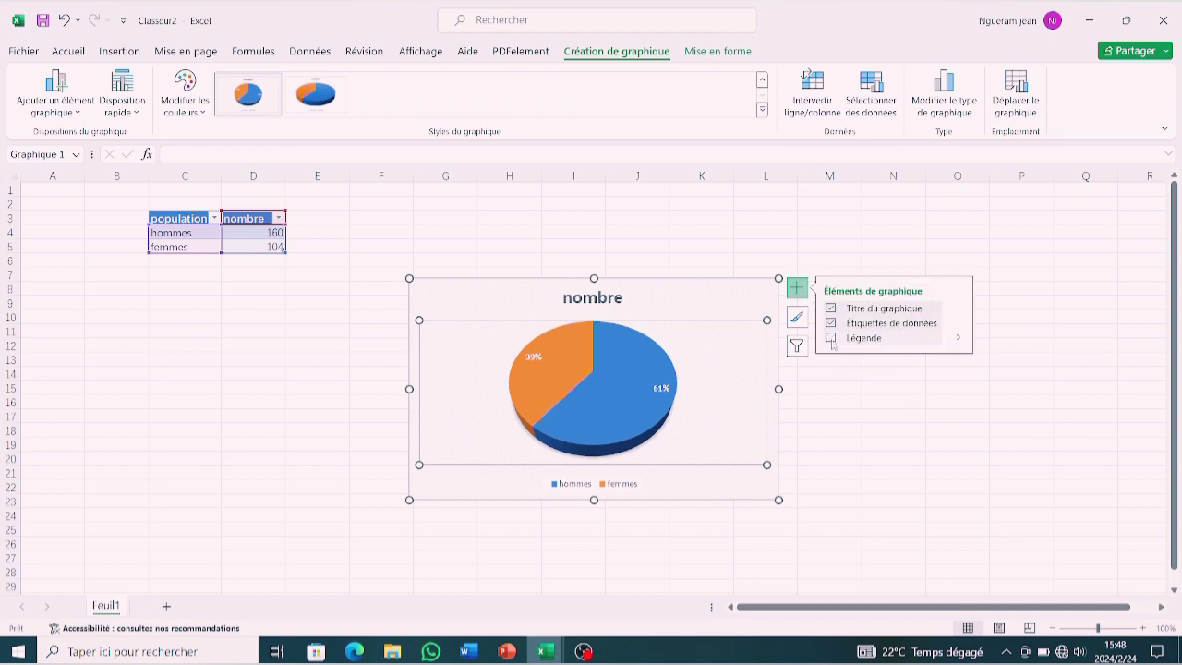
left_click(832, 339)
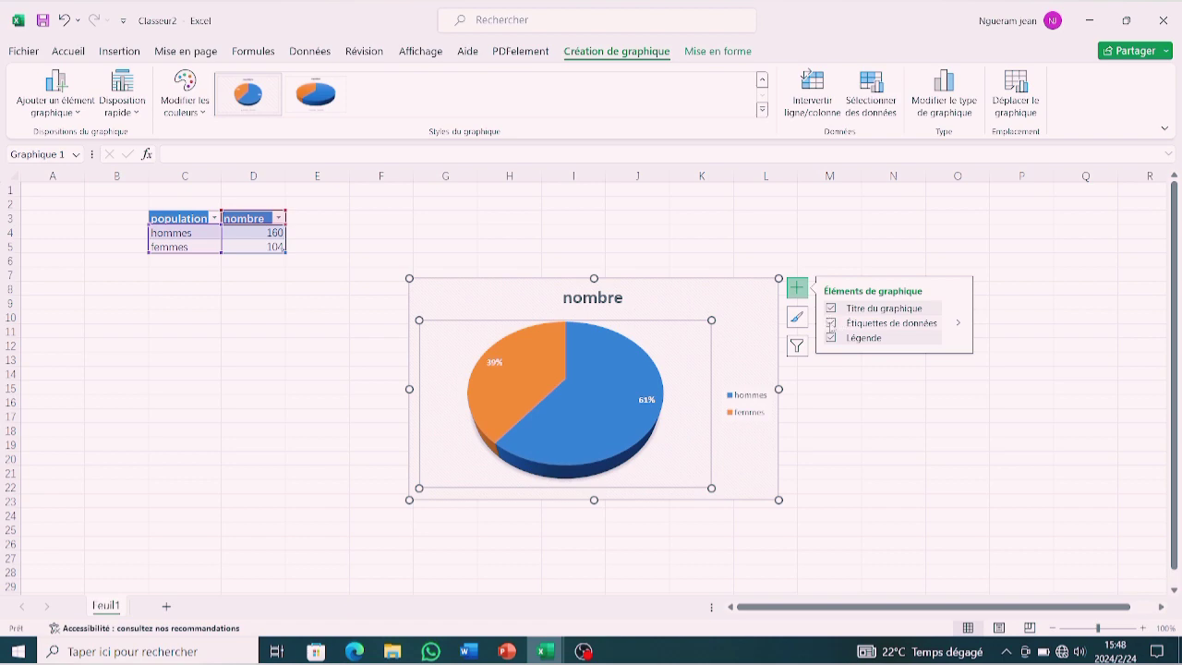
left_click(830, 323)
left_click(831, 323)
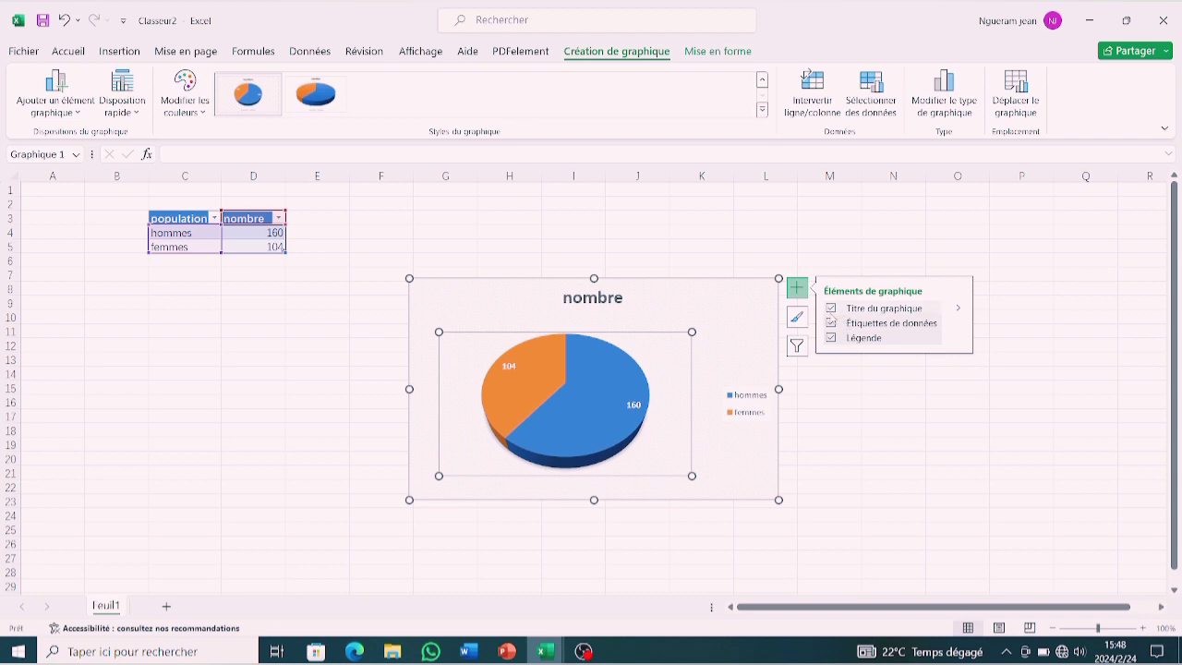
left_click(831, 308)
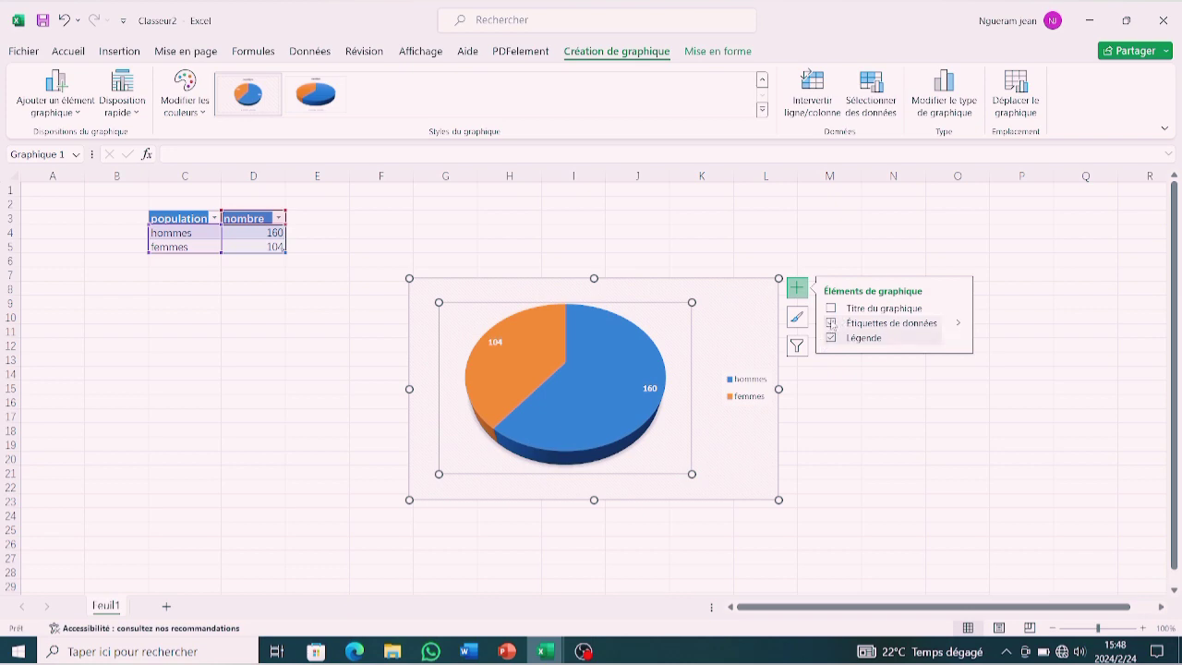
left_click(831, 323)
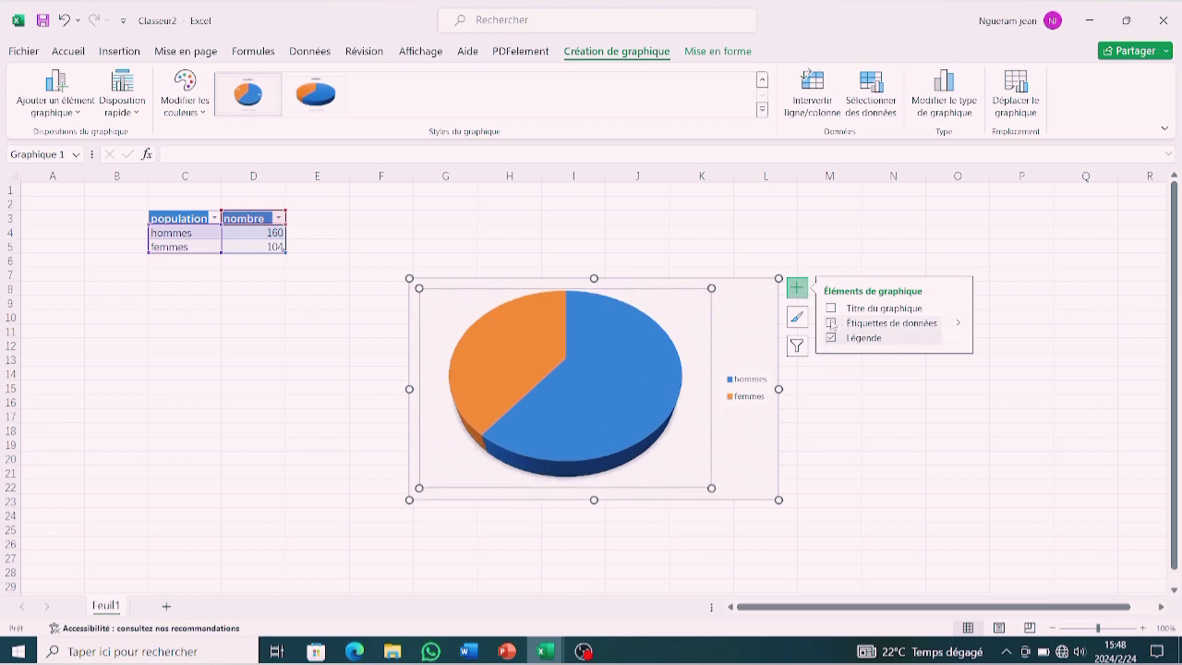
left_click(832, 324)
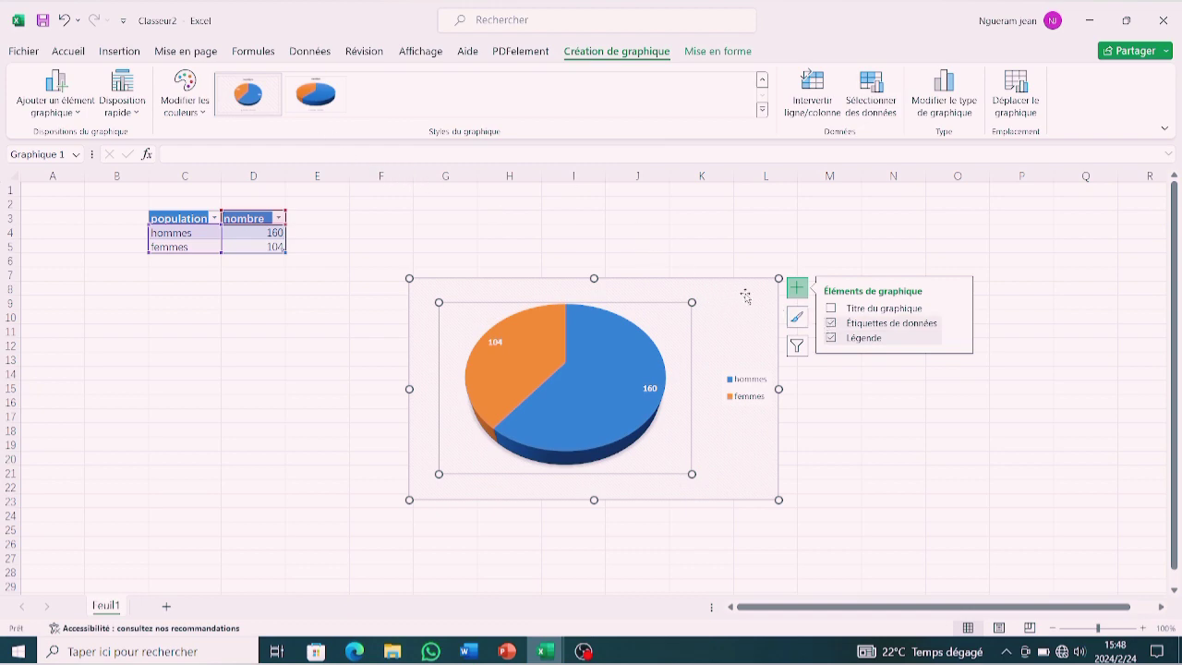
Browse the chart's style, element and filter panels, ending on the Style gallery.
left_click(799, 325)
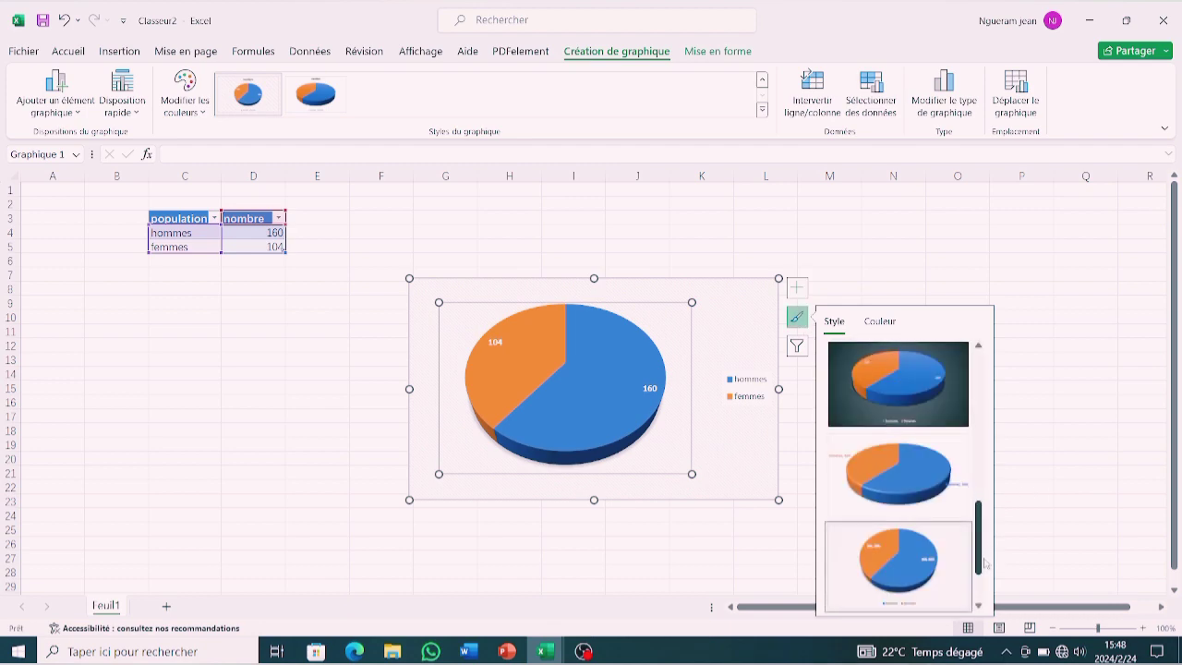
left_click_drag(979, 561, 979, 585)
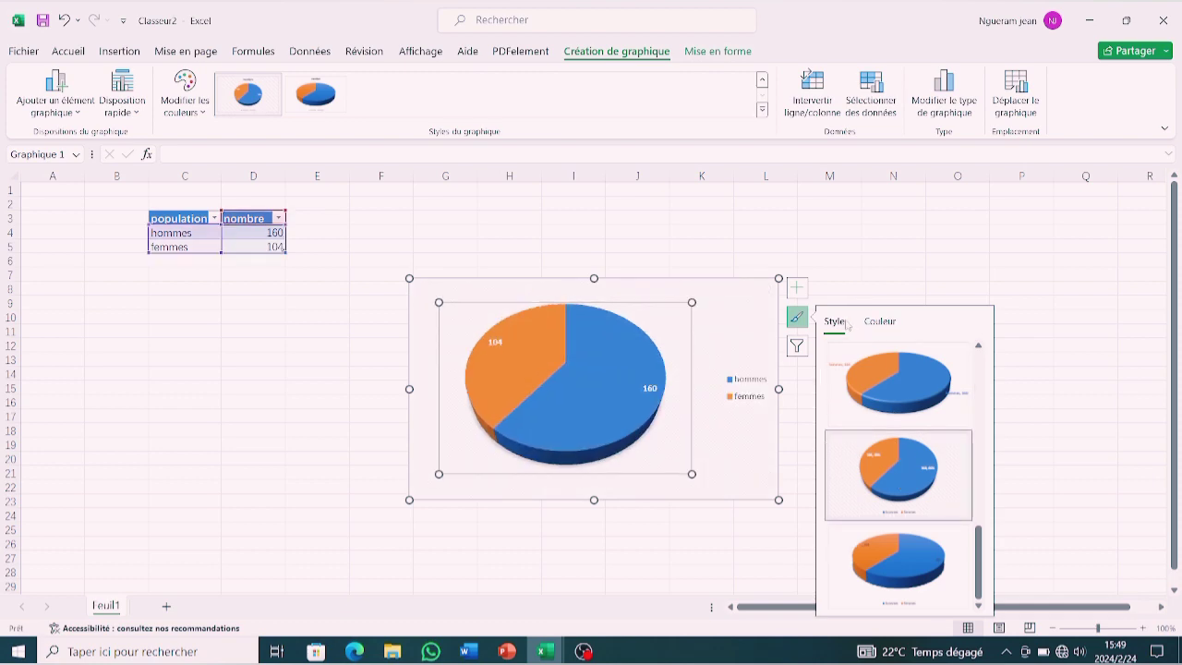
left_click(794, 286)
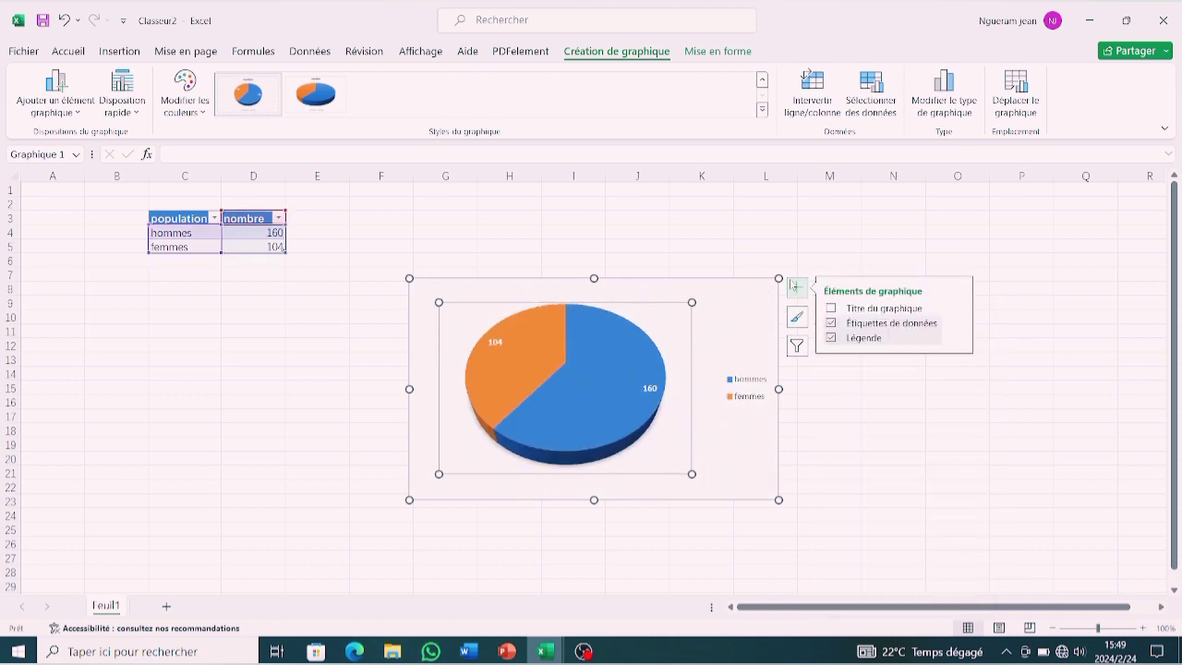
left_click(795, 349)
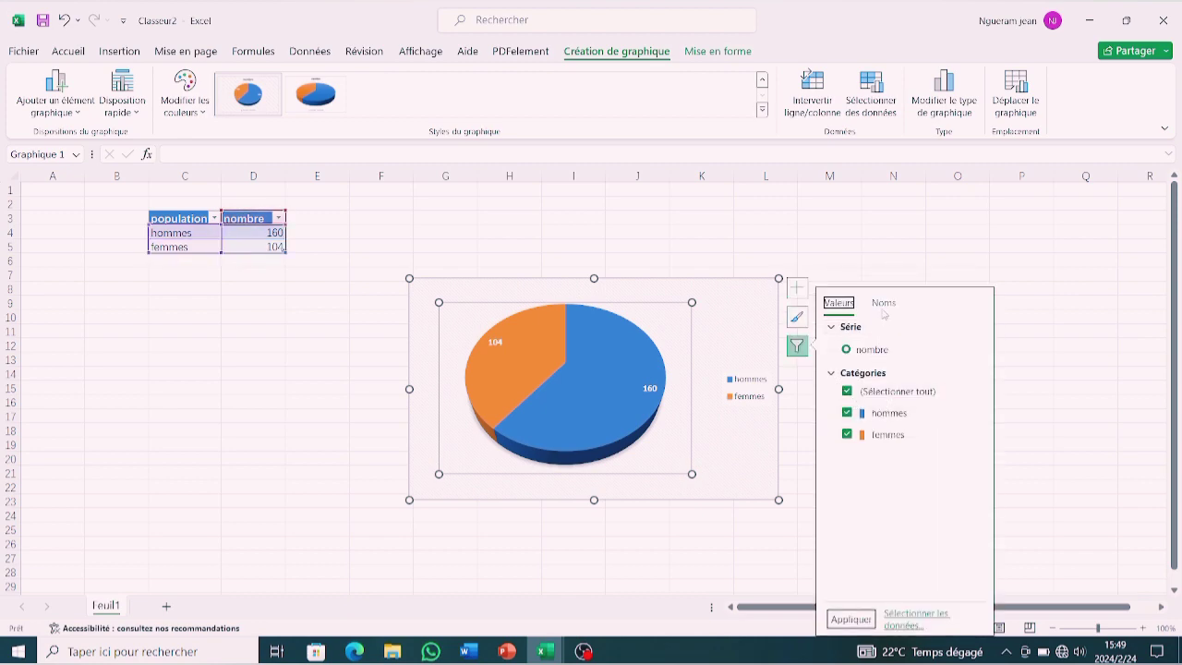
left_click(797, 317)
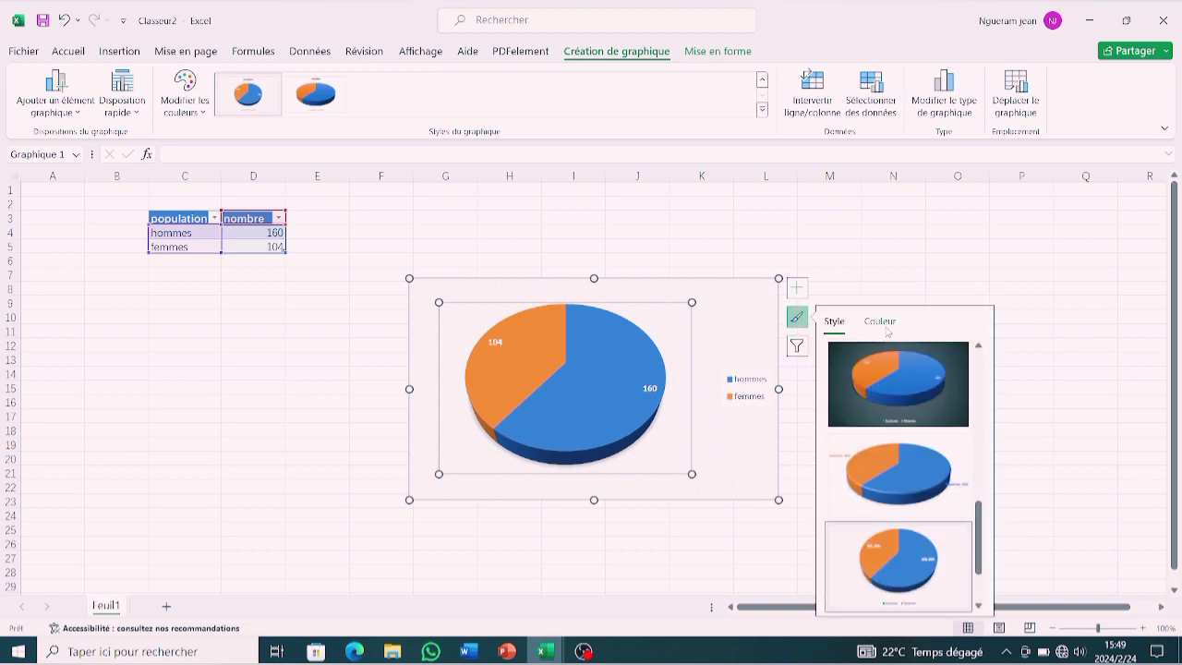
Apply the yellow monochrome palette, shift the pie's plot area left, and shrink the chart.
left_click(885, 325)
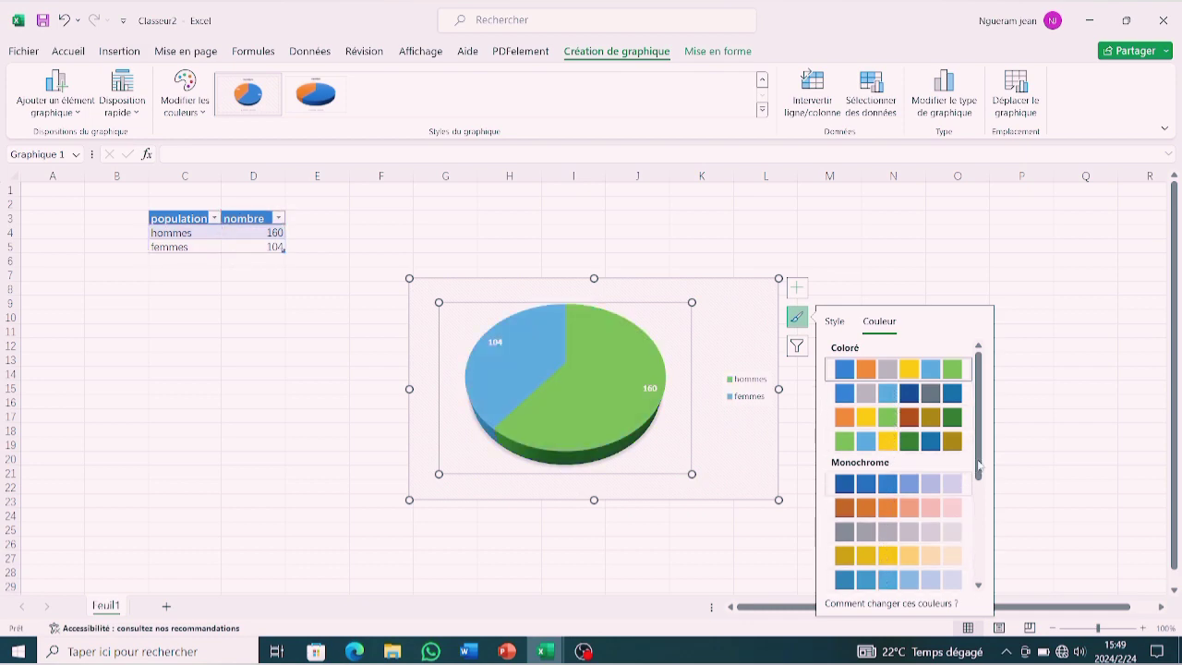
left_click_drag(978, 466, 982, 607)
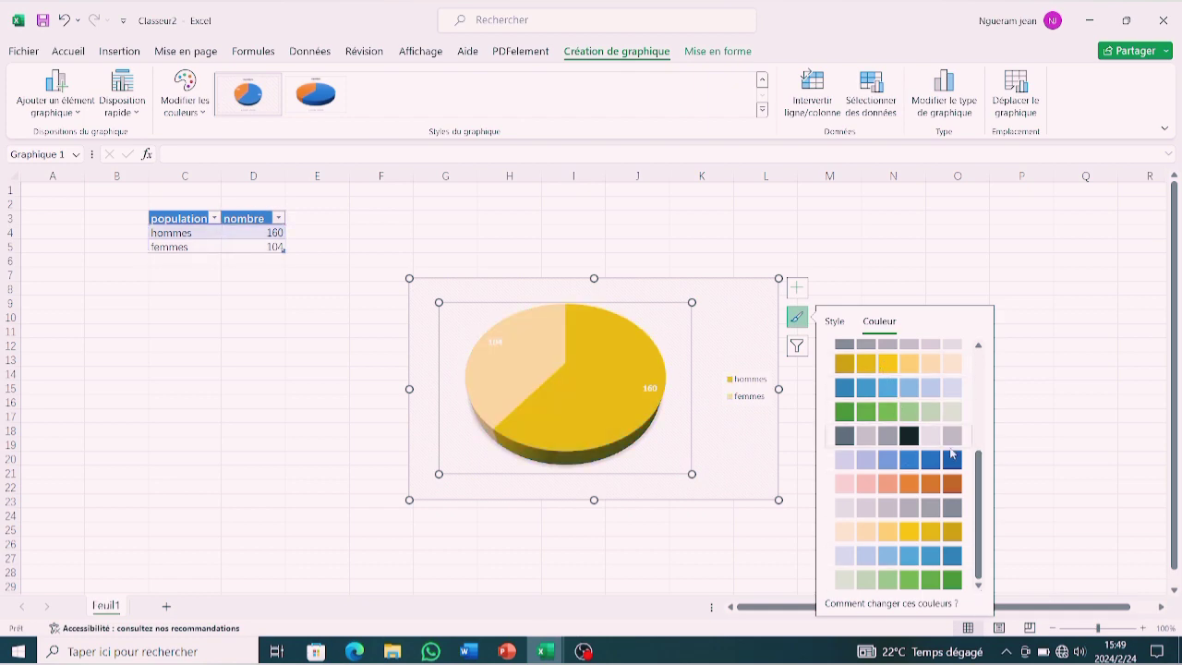
left_click(878, 372)
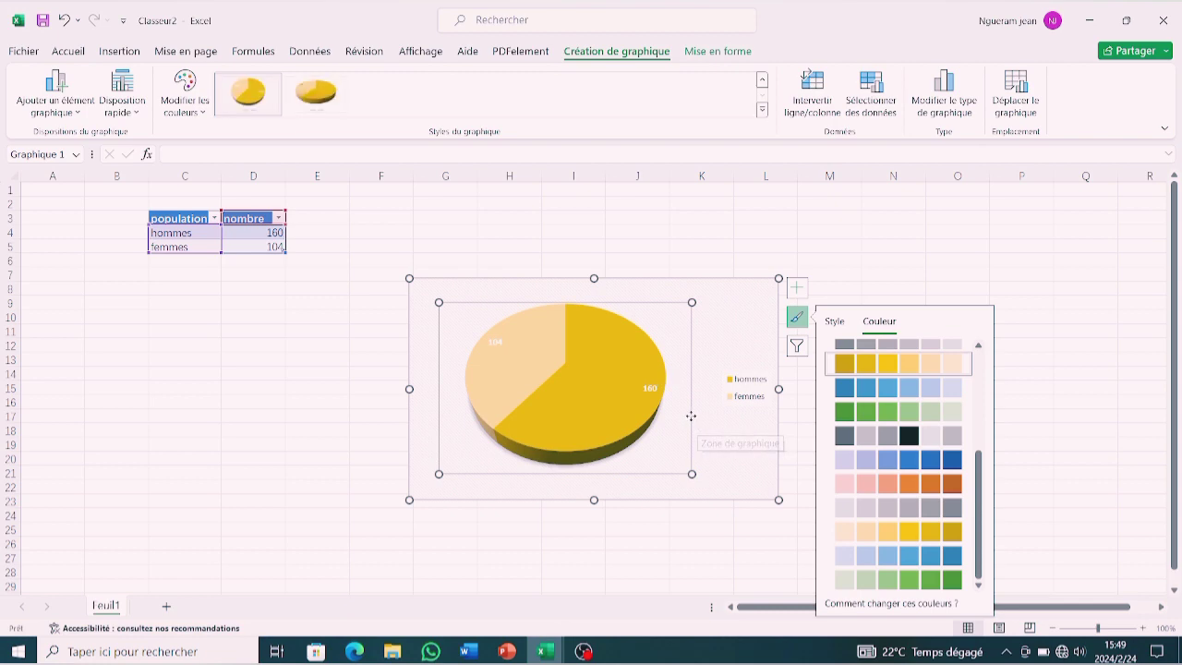
left_click_drag(647, 417, 618, 422)
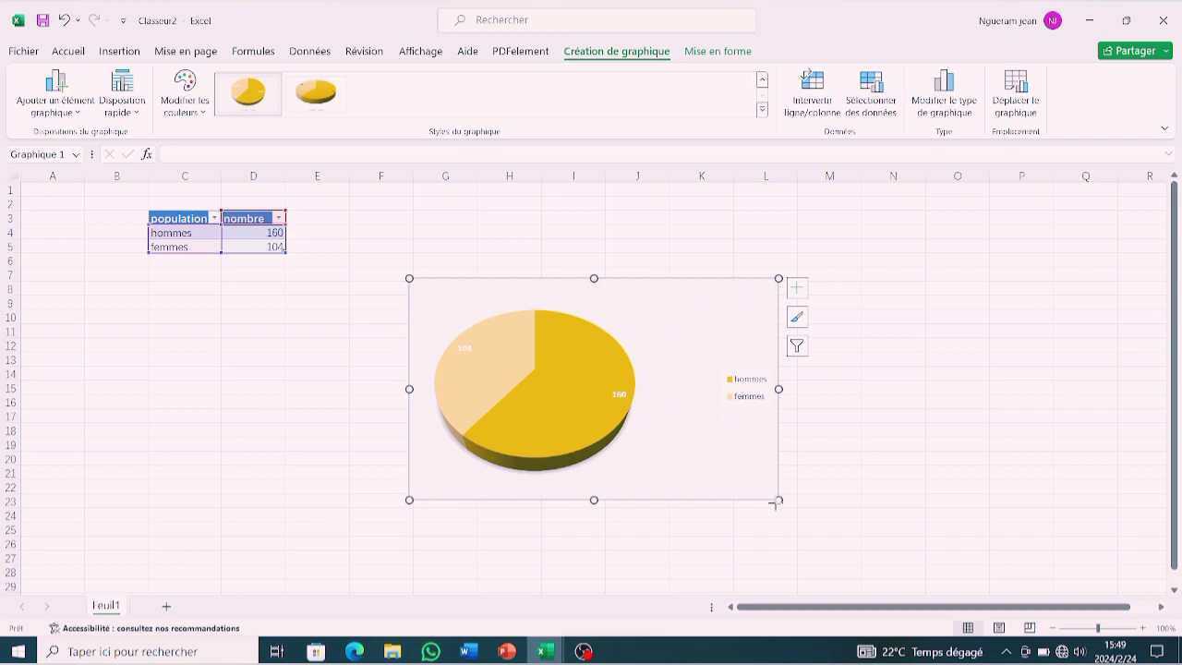
left_click_drag(778, 500, 686, 479)
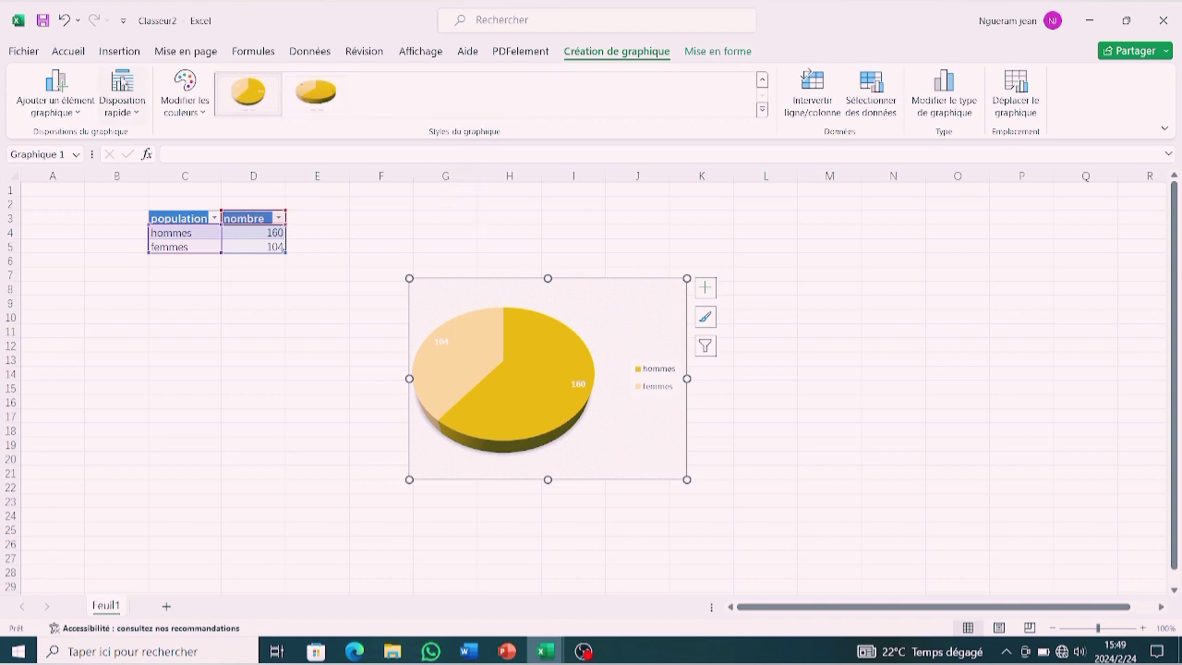
Change the chart to a clustered 2D column chart and nudge it slightly up-left.
left_click(121, 53)
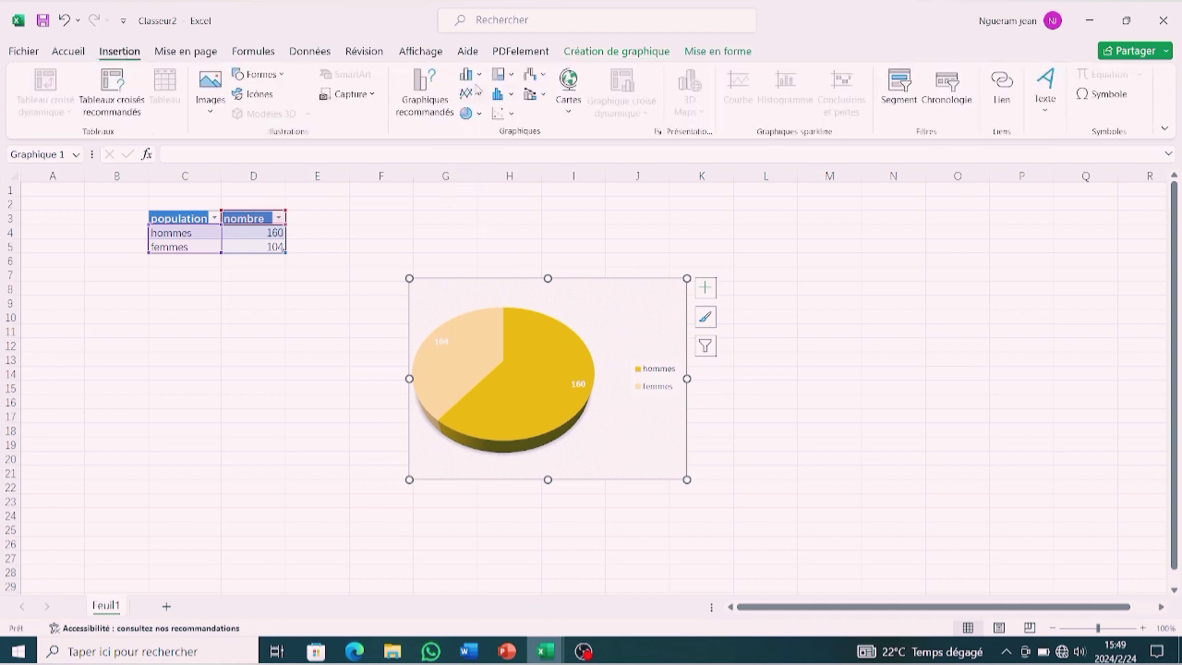
left_click(471, 75)
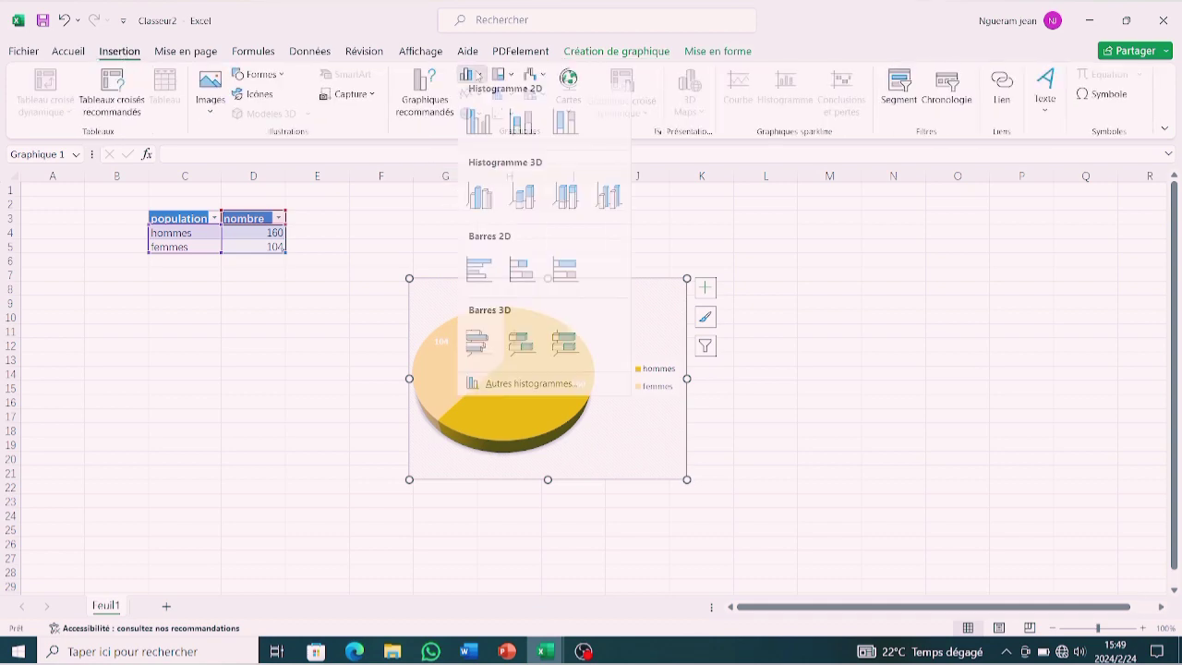
left_click(479, 129)
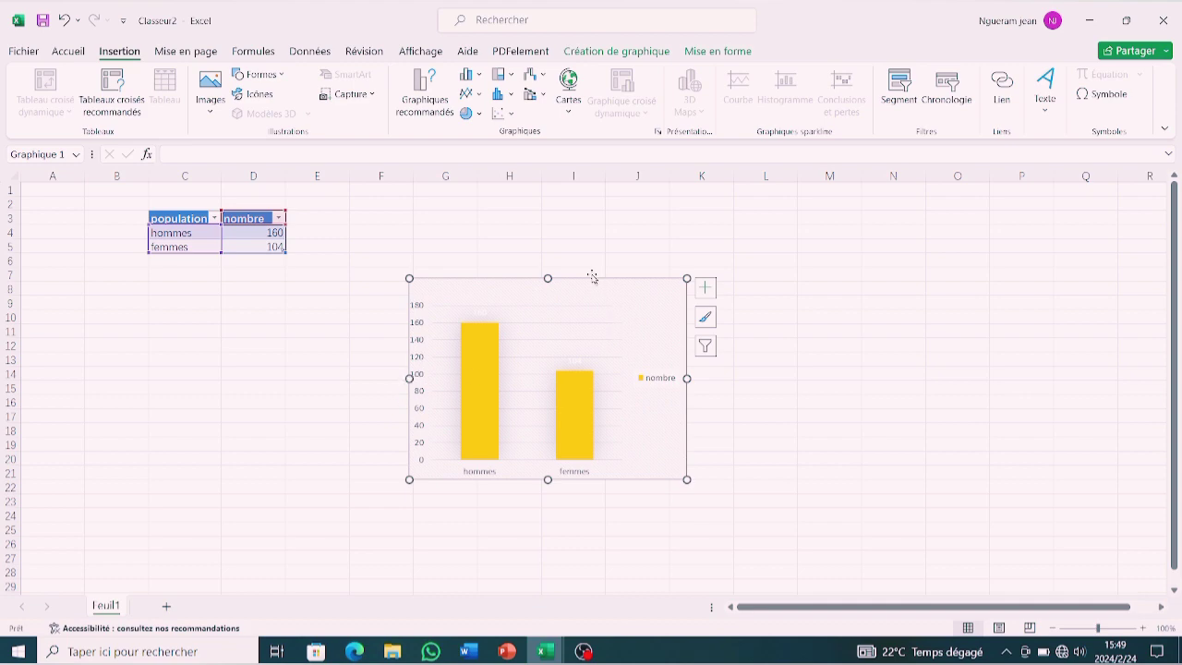
left_click_drag(592, 277, 552, 263)
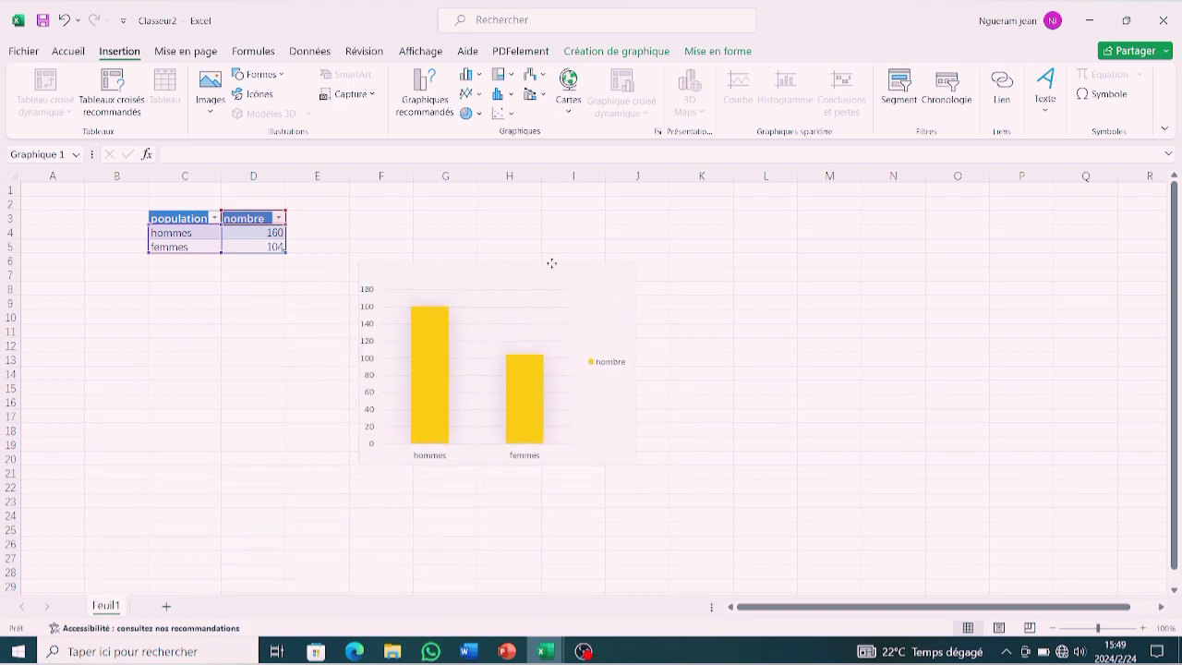
left_click_drag(552, 263, 580, 270)
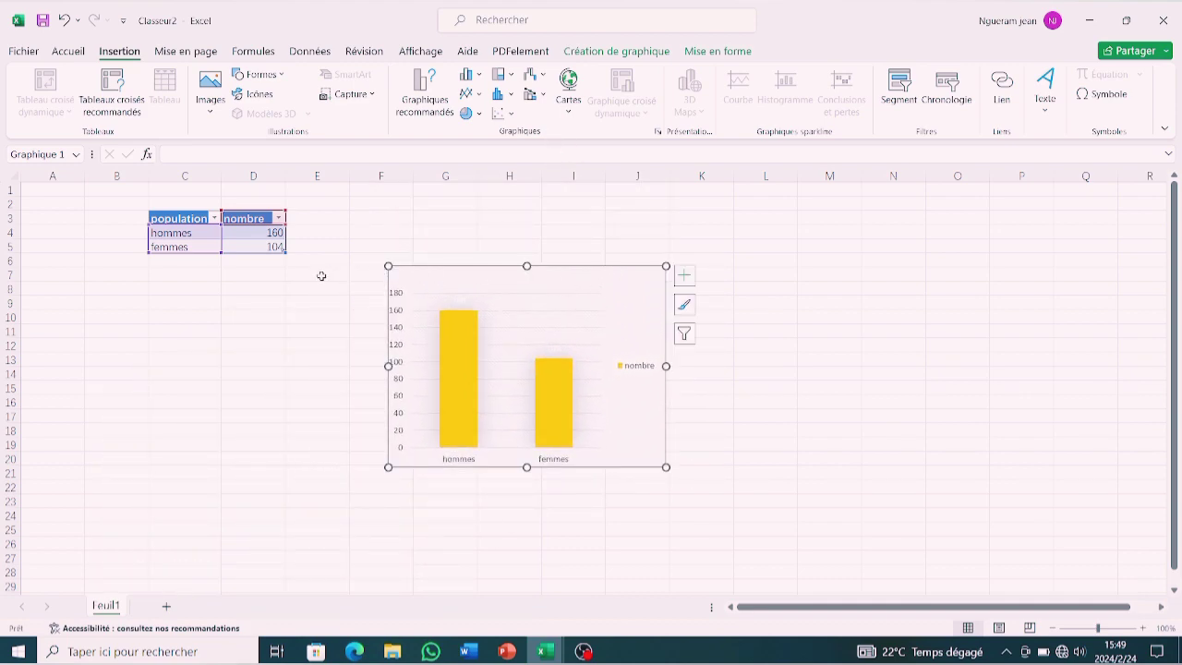